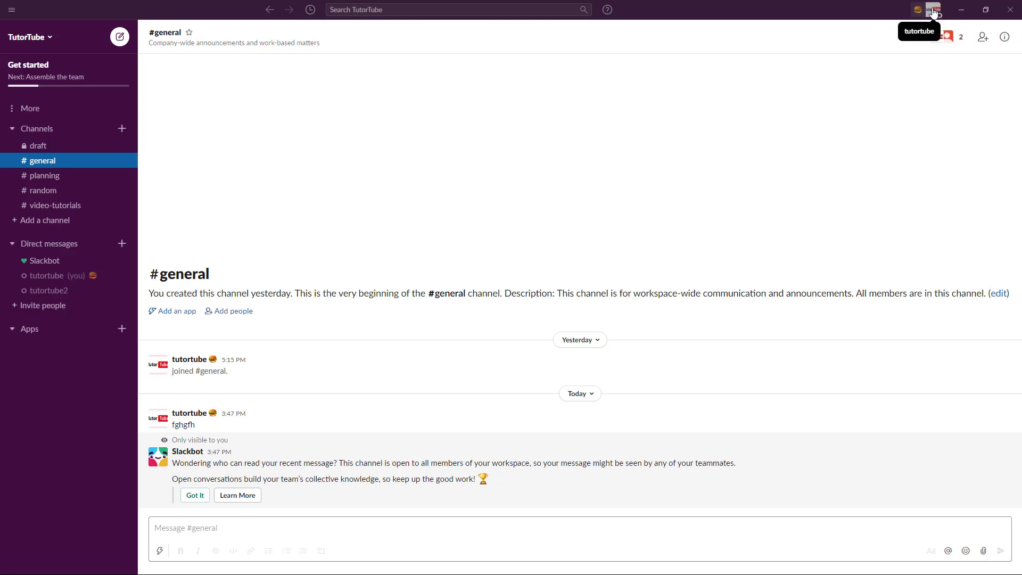
Pause notifications for 30 minutes from the profile options
click(934, 10)
mouse_move(829, 130)
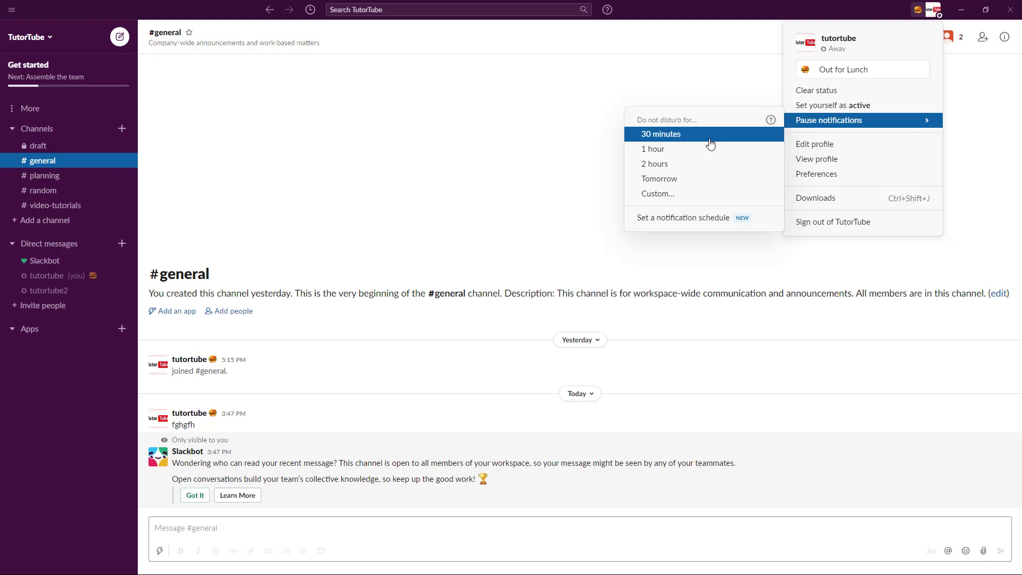
click(712, 136)
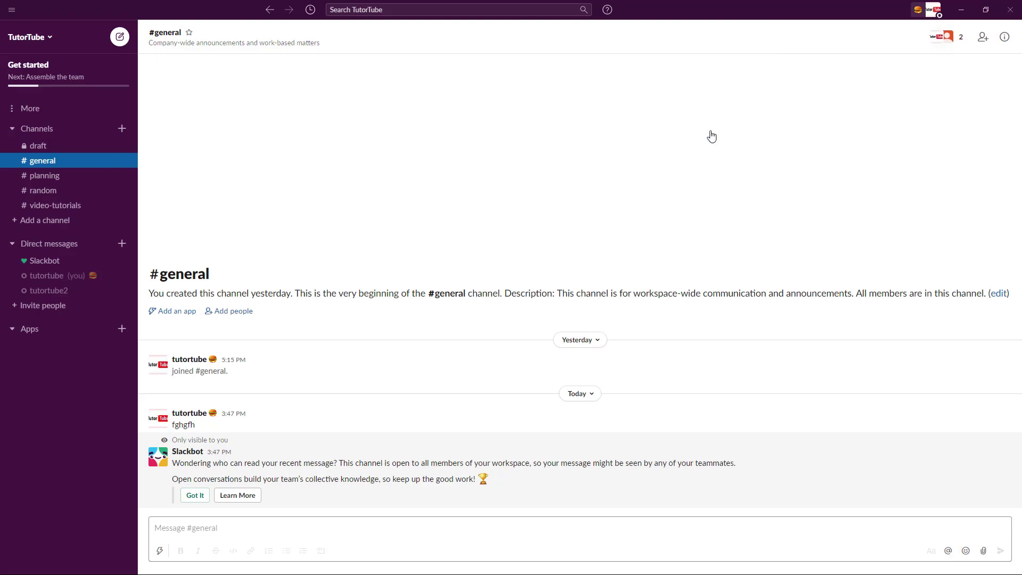
Adjust the notification pause to a custom end of August 12th, 2020 at 6:00 PM
click(935, 12)
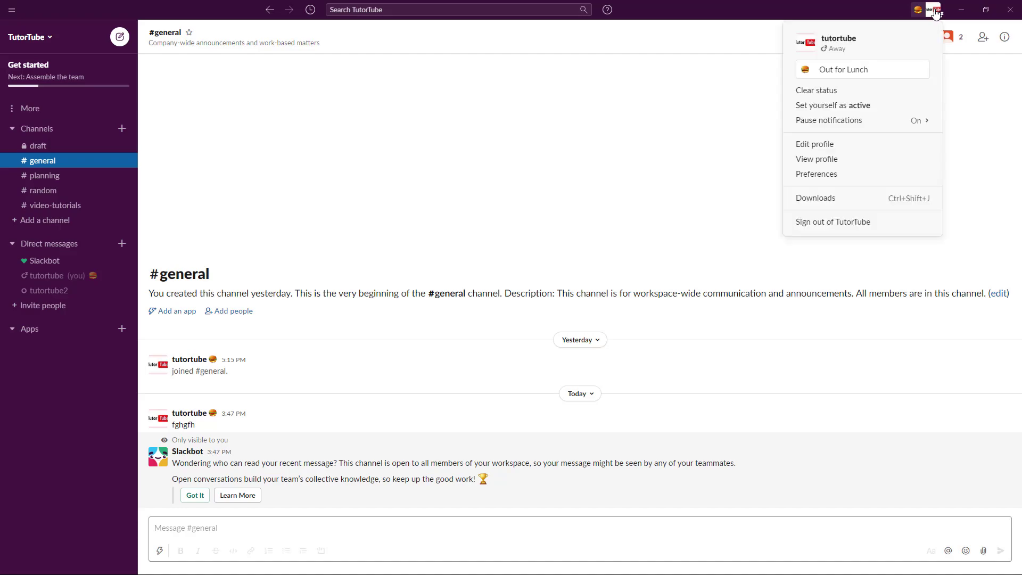
mouse_move(871, 122)
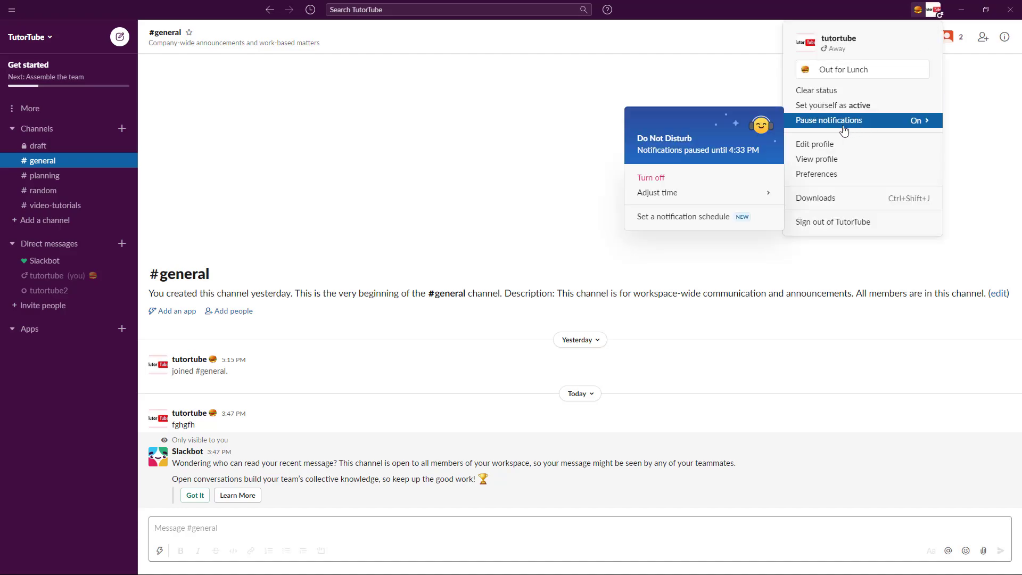
mouse_move(683, 201)
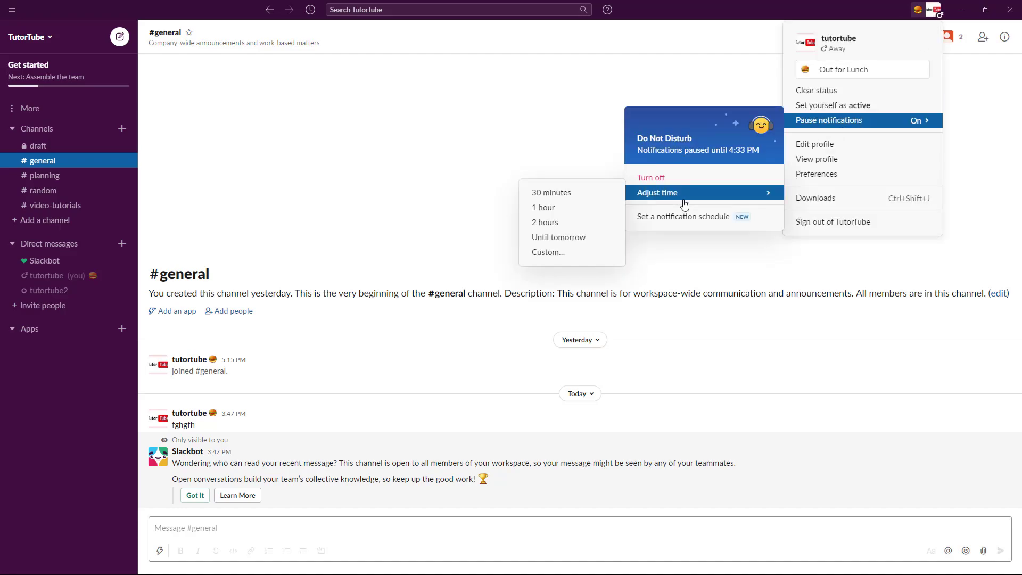
click(587, 256)
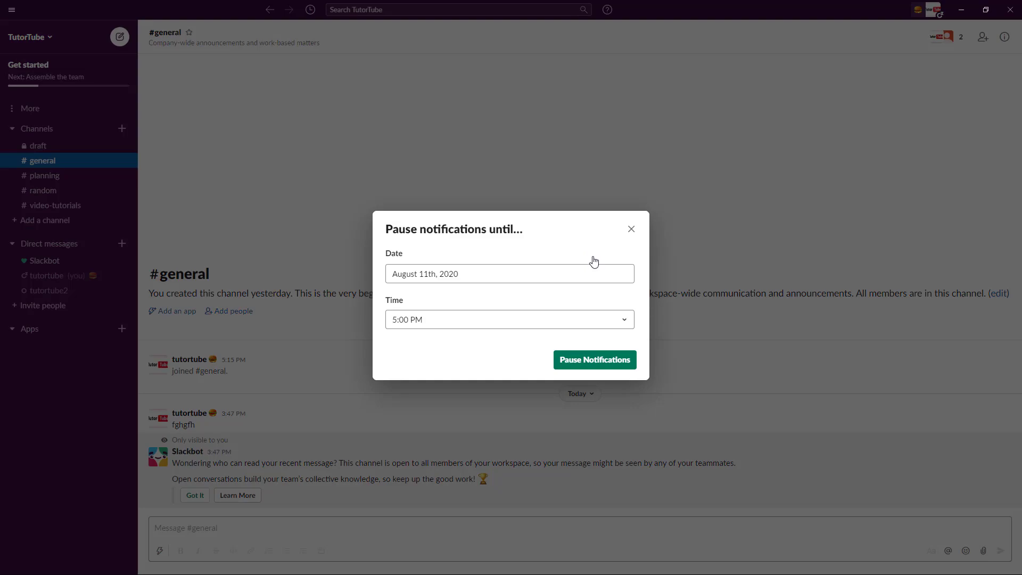
click(486, 321)
click(458, 386)
click(483, 279)
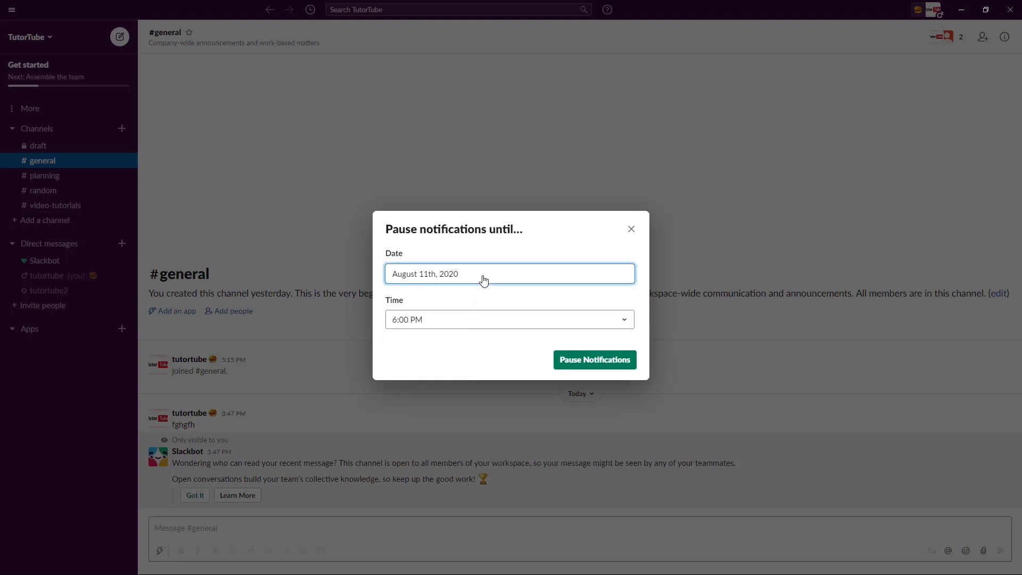
click(546, 387)
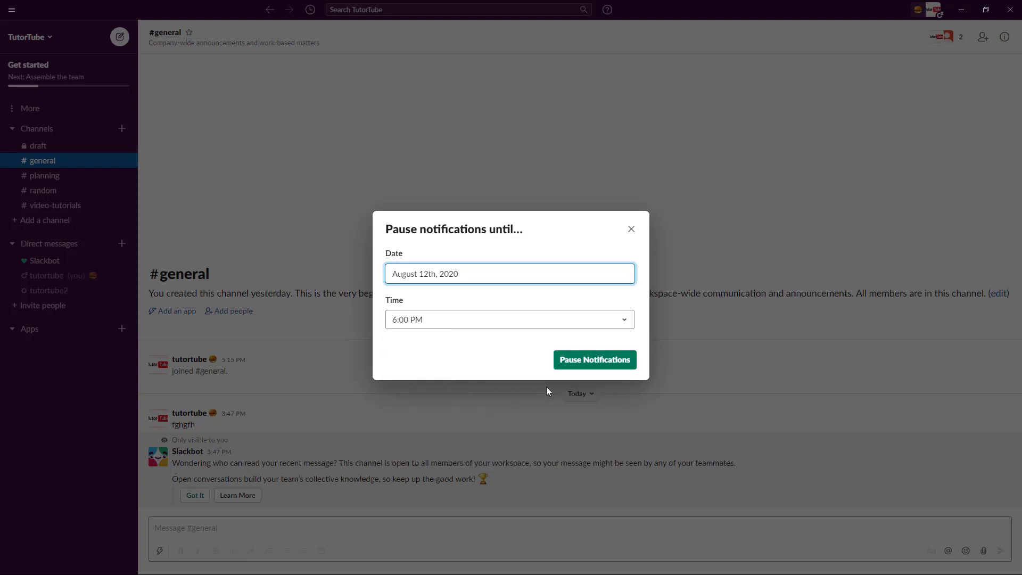
click(589, 367)
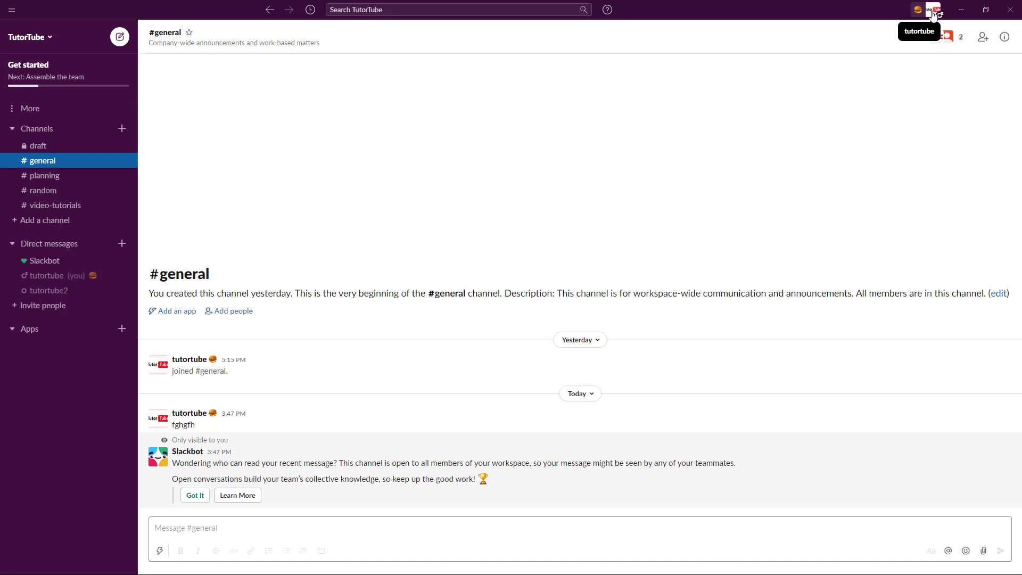
Turn off Do Not Disturb to end the notification pause
click(934, 11)
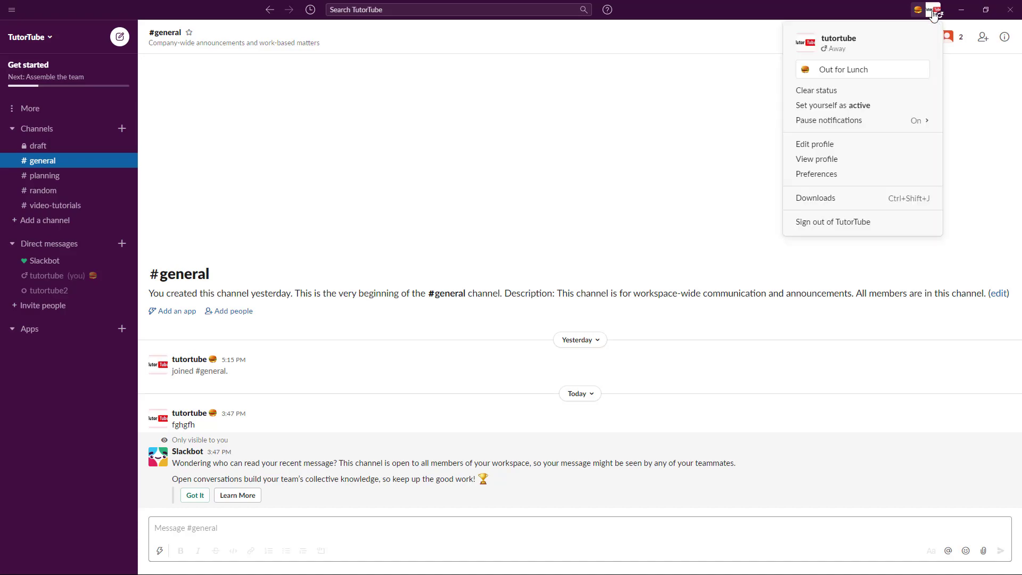
mouse_move(904, 125)
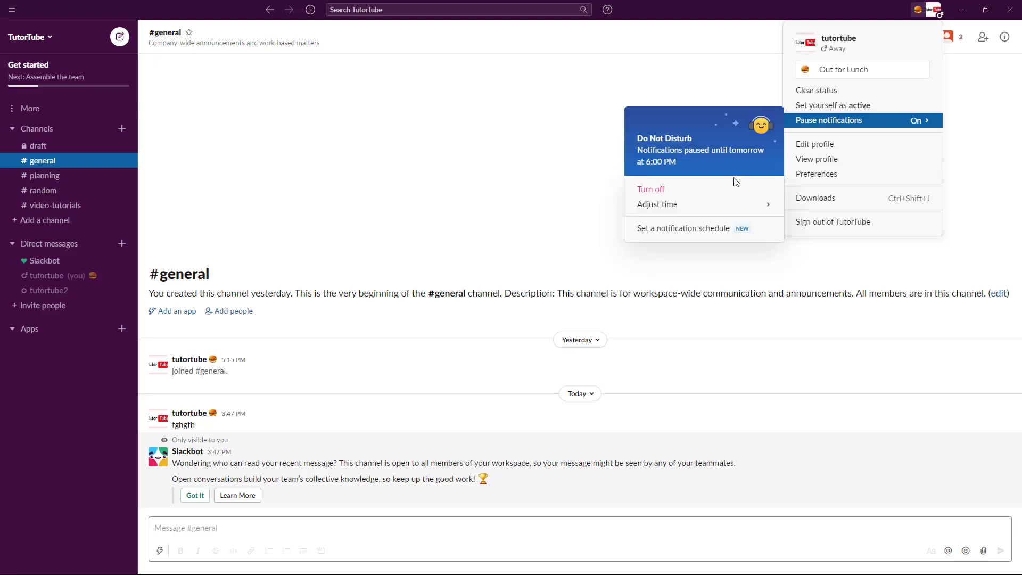
click(731, 190)
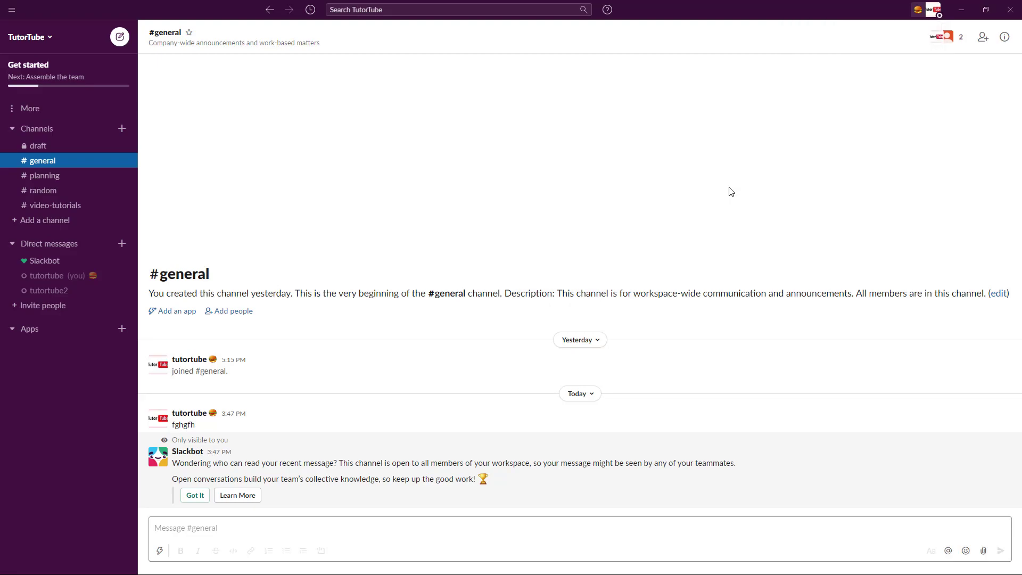
Open the notification schedule settings and allow notifications every day starting at 7:00 AM
click(931, 15)
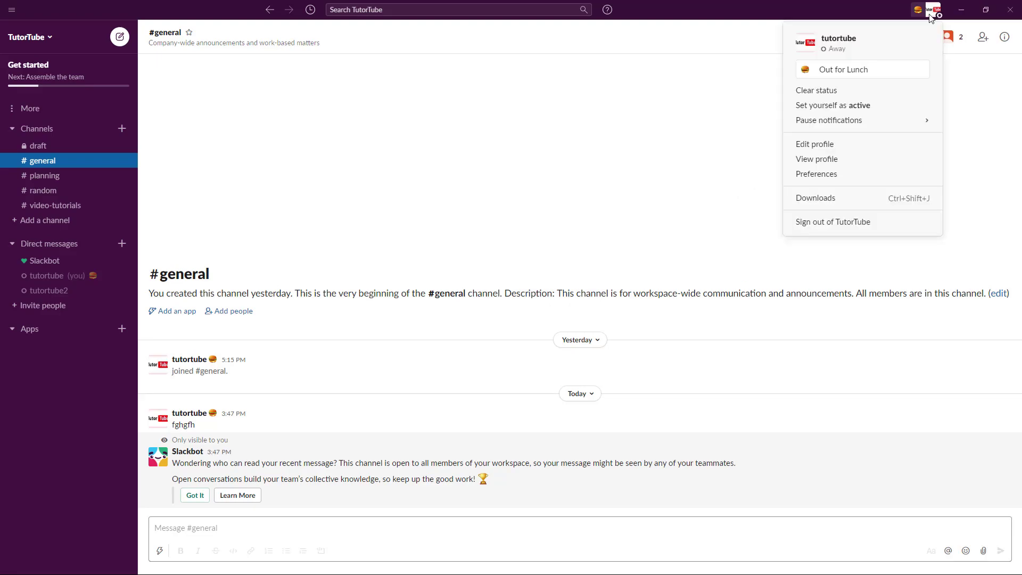
mouse_move(875, 122)
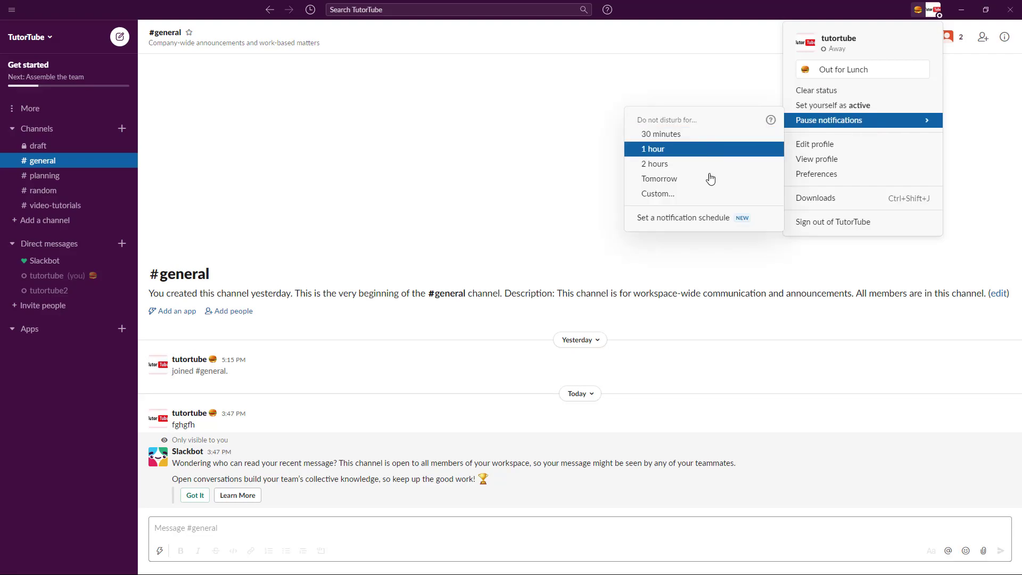
click(691, 223)
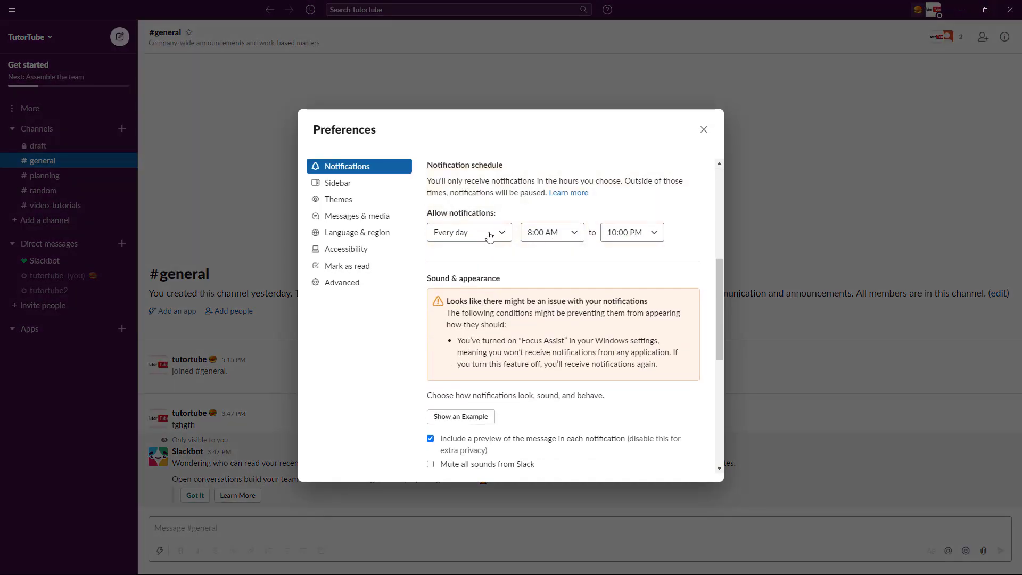
click(503, 234)
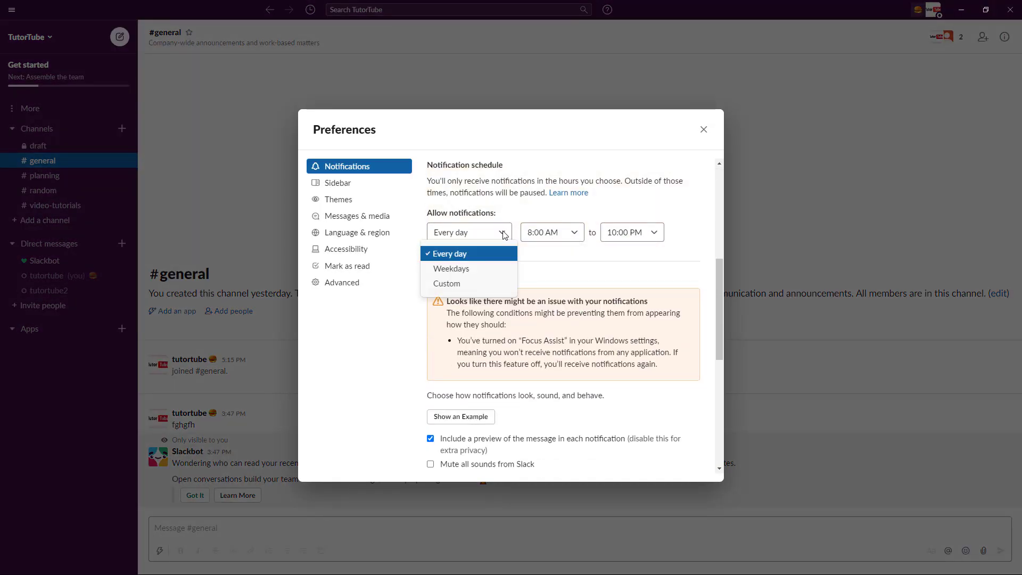
click(492, 258)
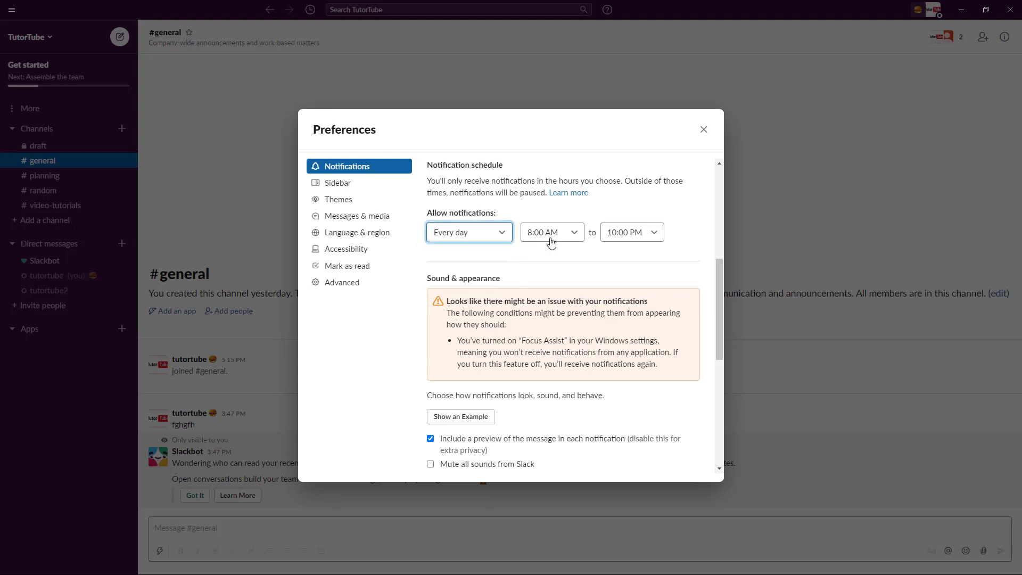
click(578, 227)
click(549, 335)
Set the end time of the allowed notification hours to 4:00 PM
click(634, 231)
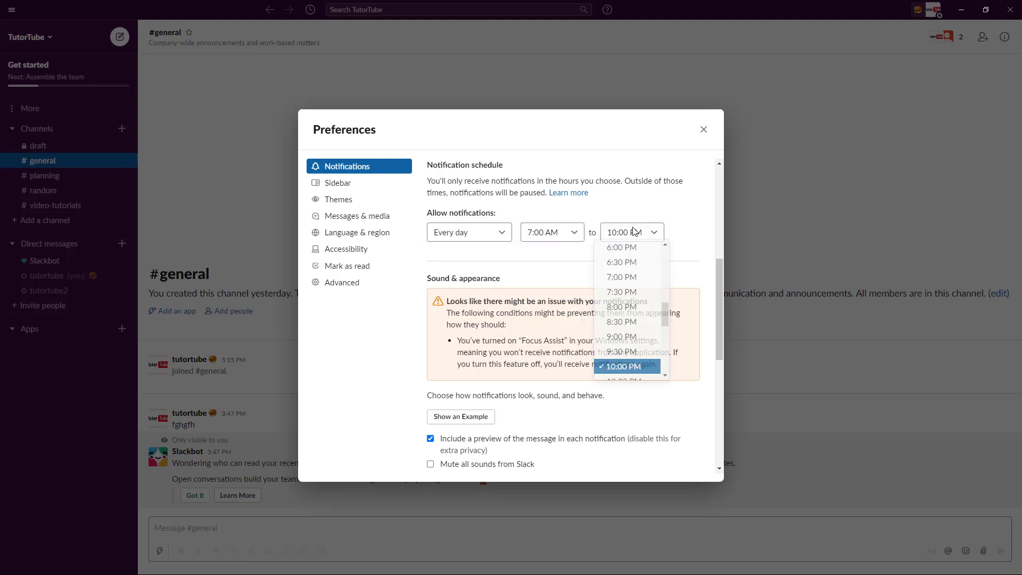
scroll(636, 293, down, 2)
scroll(640, 301, up, 1)
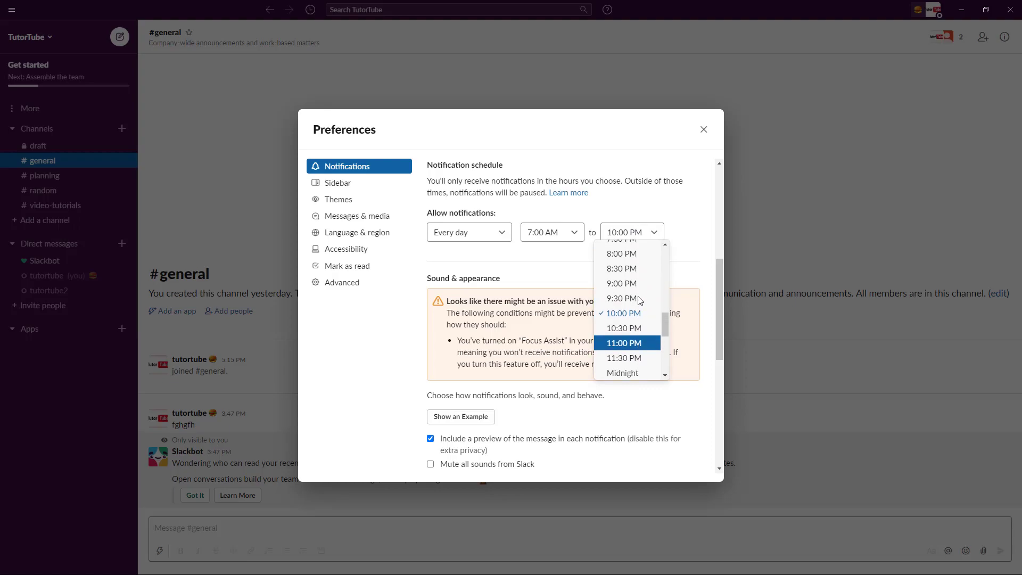
scroll(639, 301, down, 5)
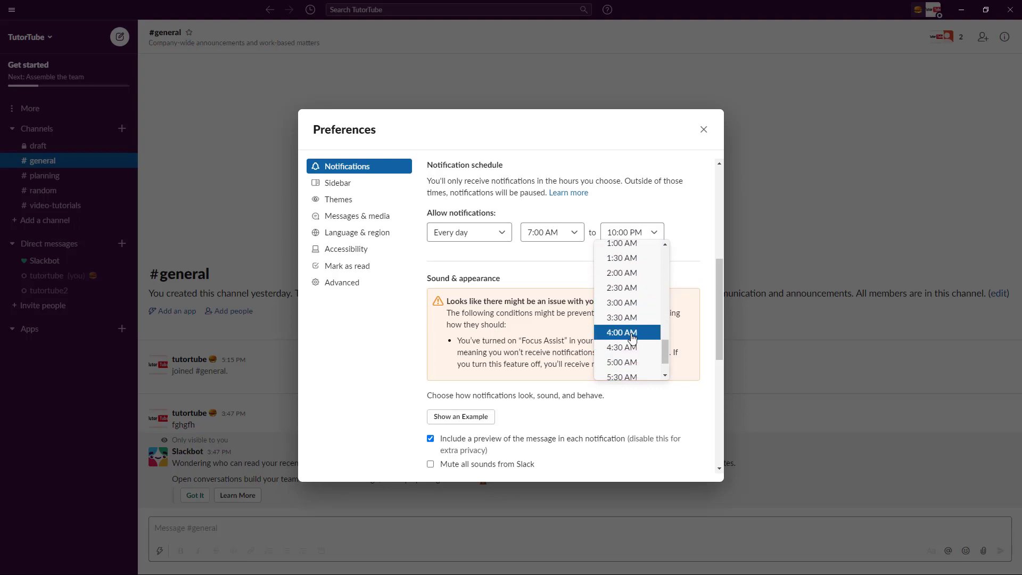
scroll(634, 340, down, 2)
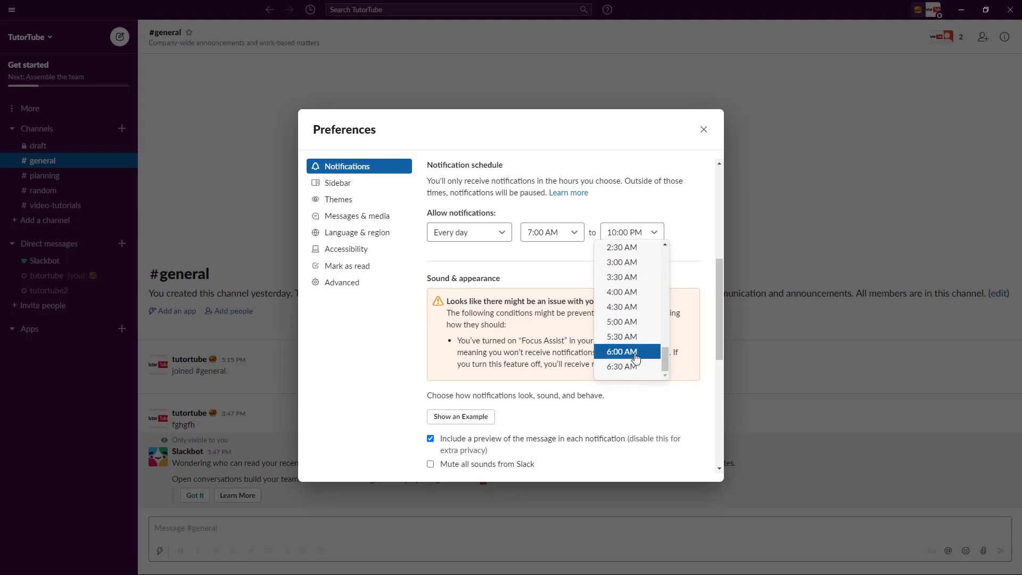
scroll(635, 356, up, 6)
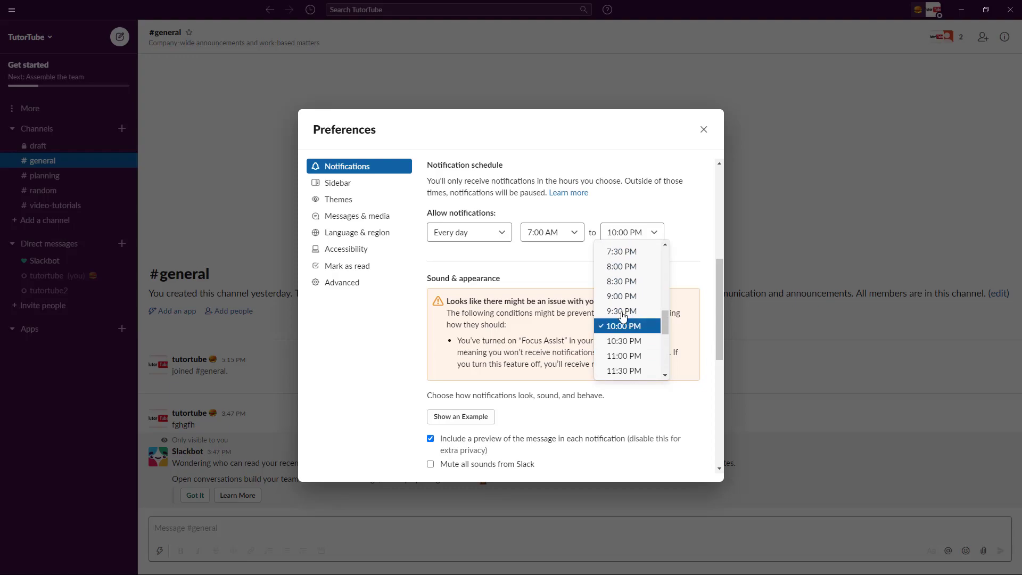
scroll(623, 293, up, 3)
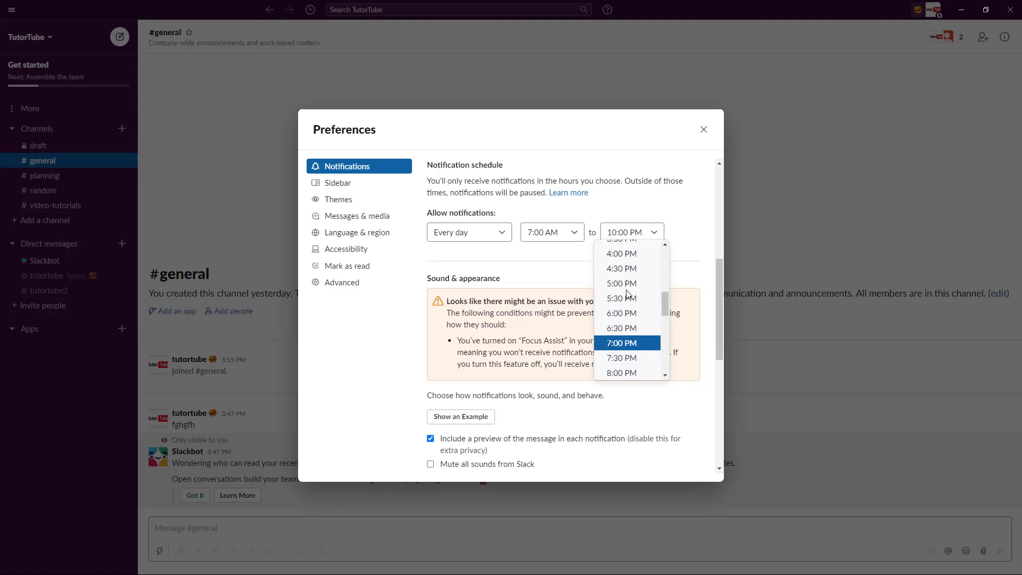
scroll(627, 295, up, 2)
click(634, 307)
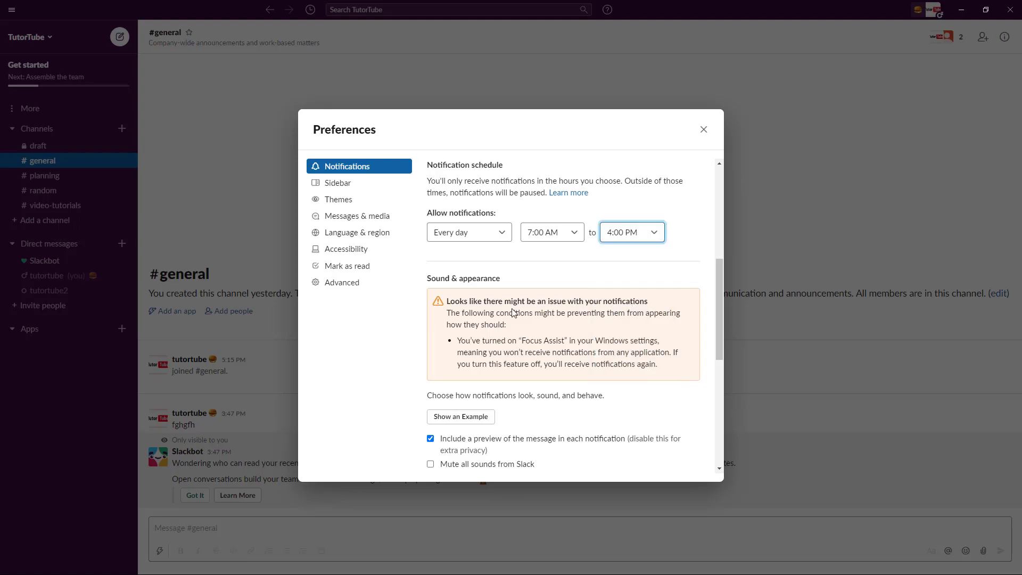
Review the notification preferences for message triggers, thread replies, keywords, sound and appearance, and window flashing
drag(717, 280, 574, 181)
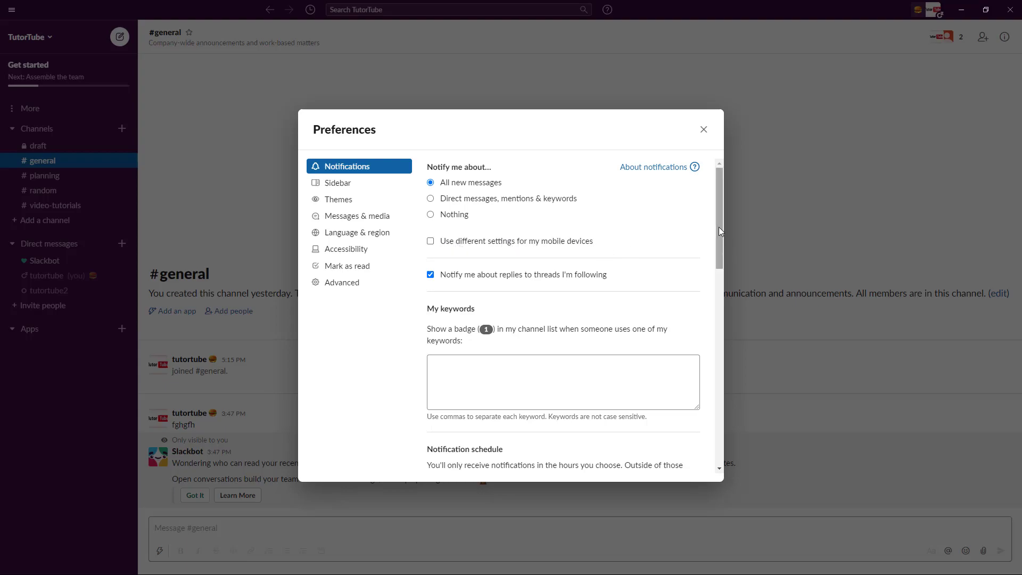
drag(719, 227, 720, 242)
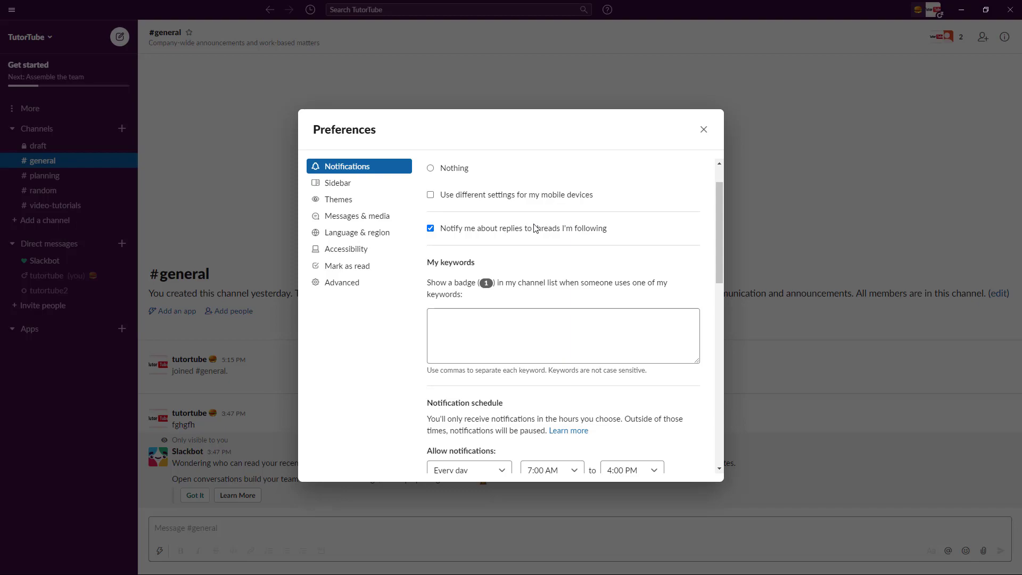
drag(718, 206, 720, 272)
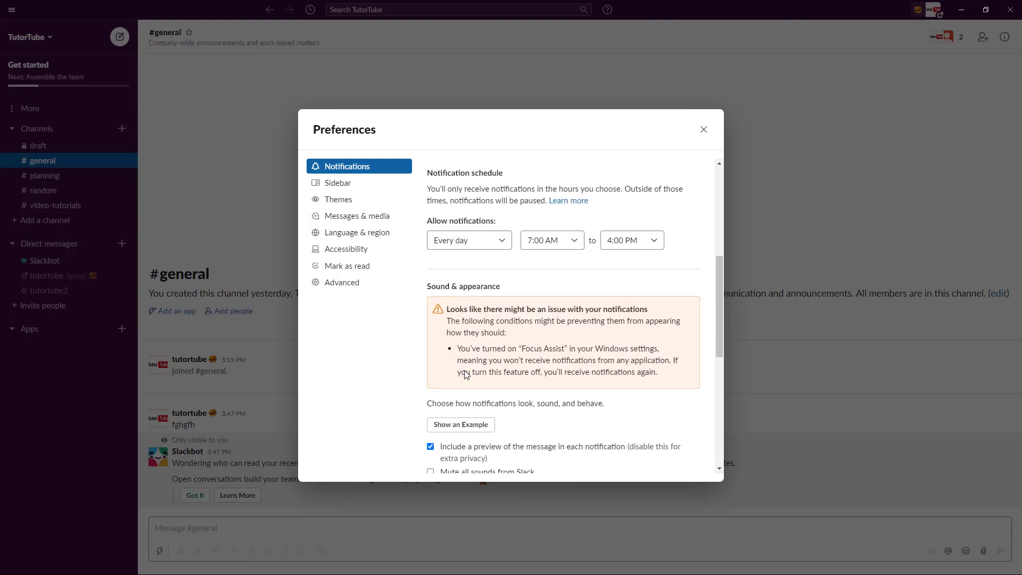
scroll(565, 246, down, 3)
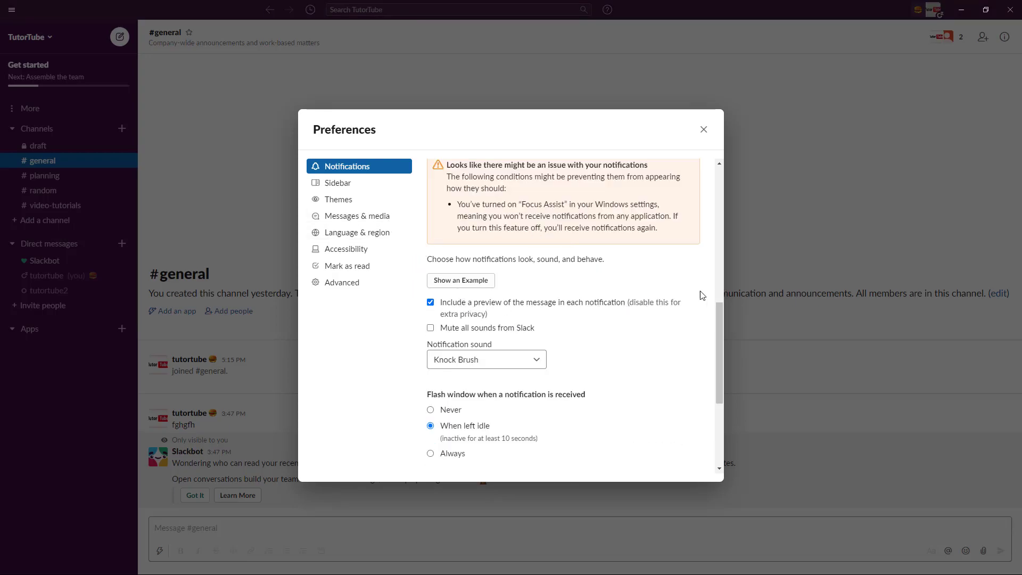
drag(722, 332, 724, 379)
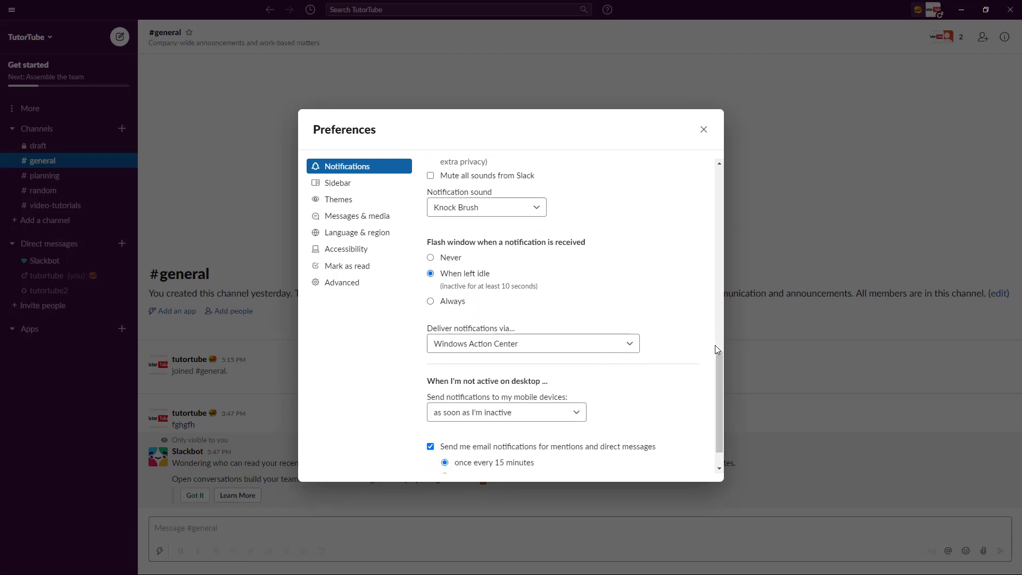
scroll(647, 365, down, 2)
Examine the notification delivery methods and mobile device timing choices, keep "as soon as I'm inactive", and close the preferences
click(510, 311)
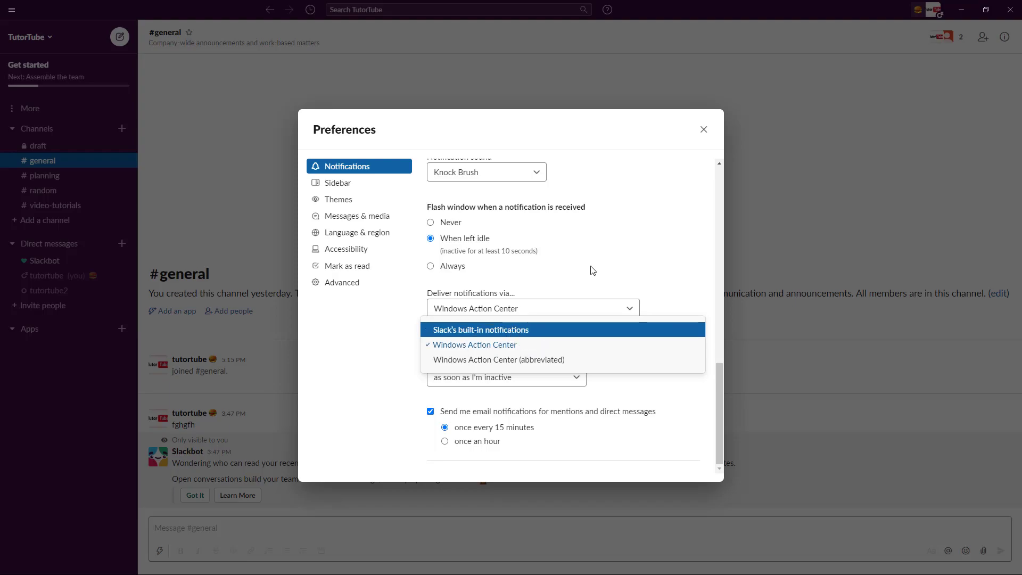
key(Escape)
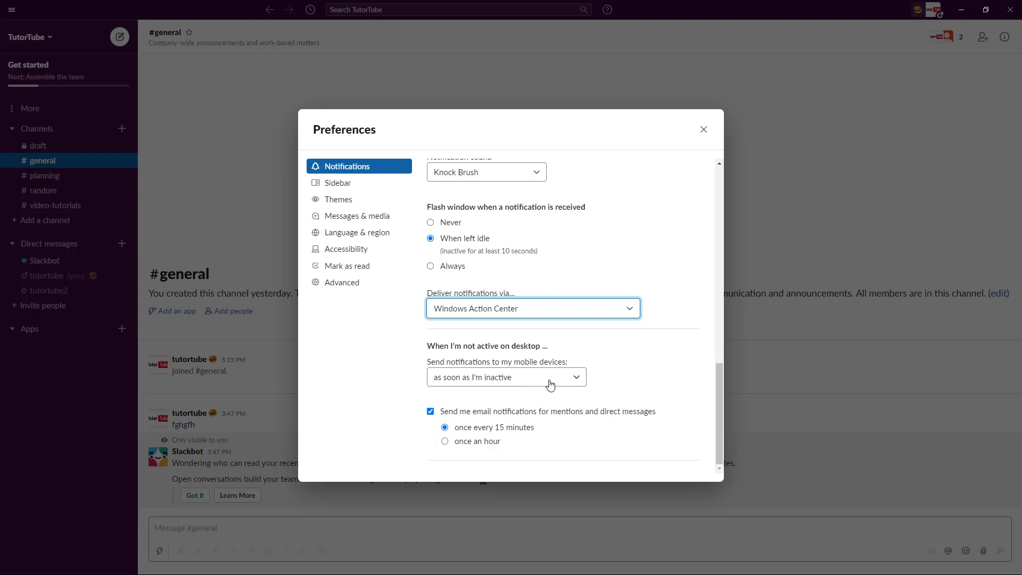
click(526, 379)
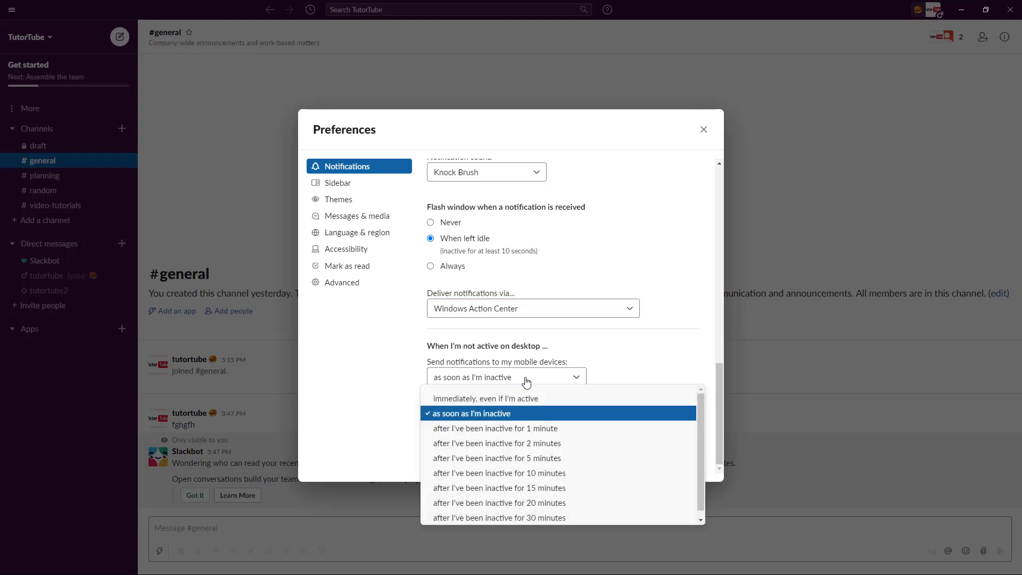
click(531, 414)
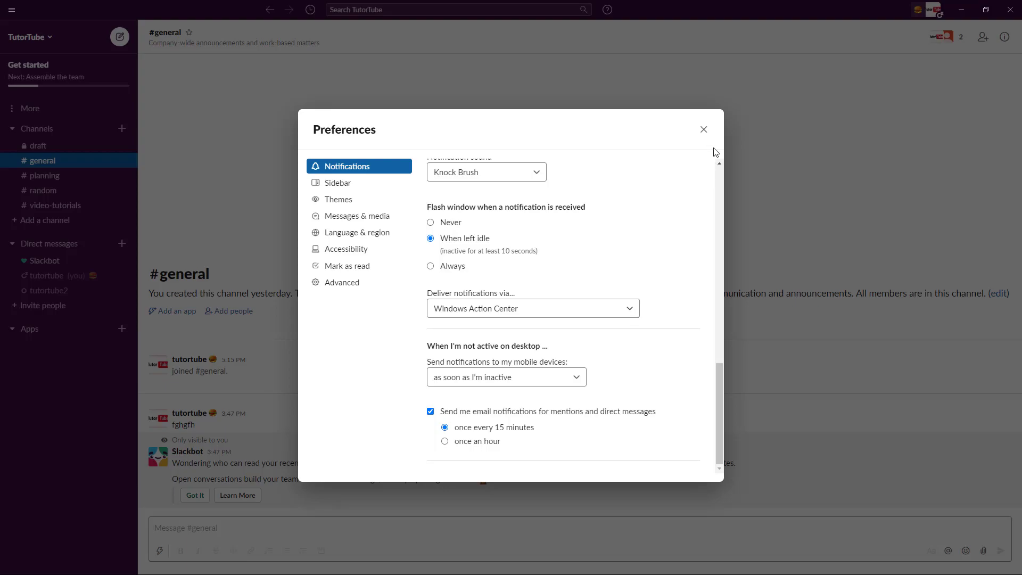
click(705, 130)
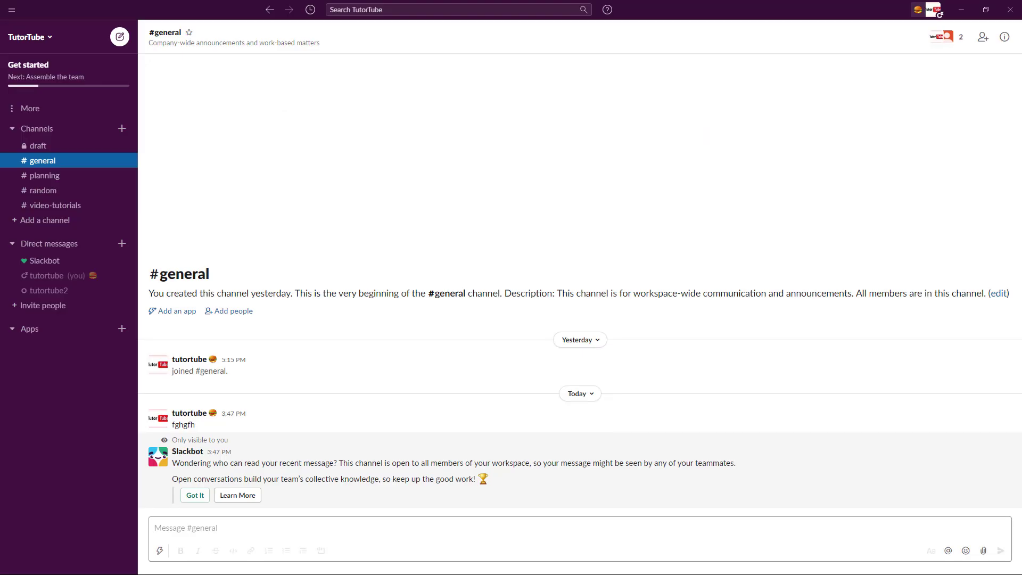